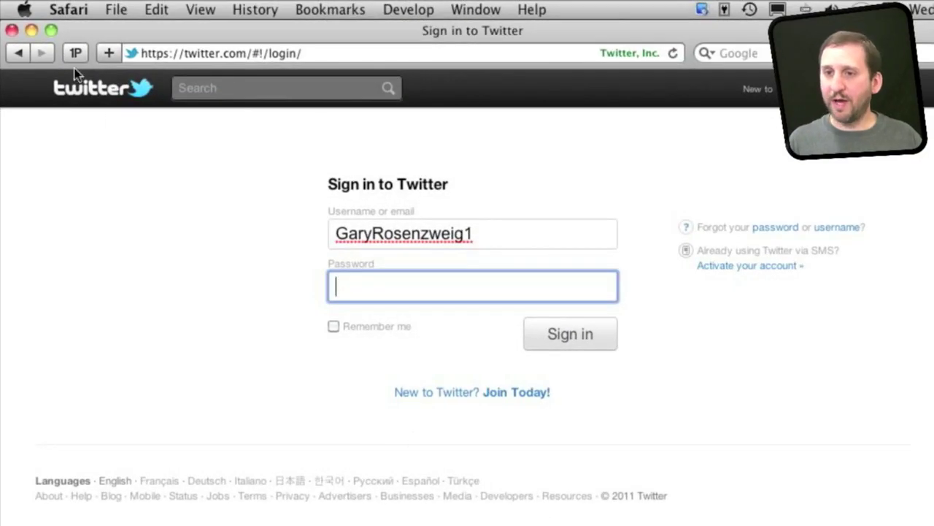
Step: Sign in to Twitter with the account password and tell Safari never to save the password for this website
left_click(75, 53)
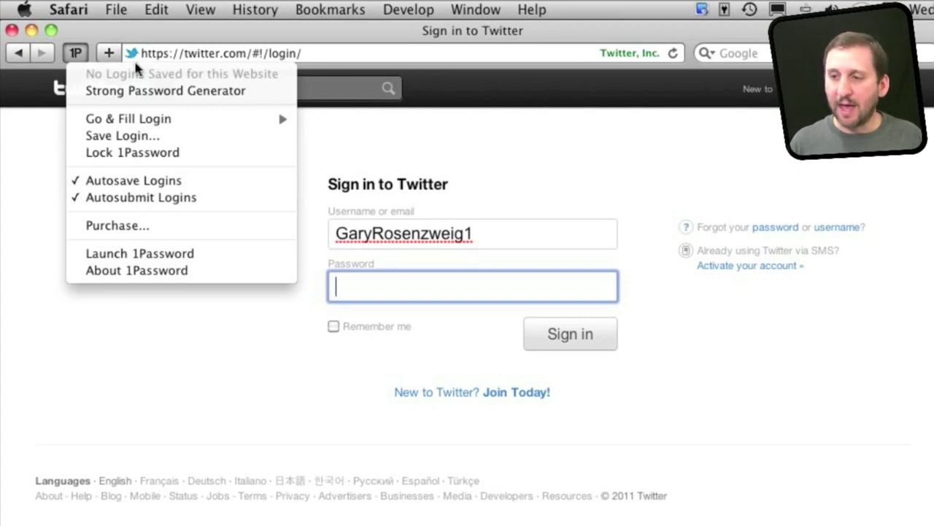
left_click(474, 129)
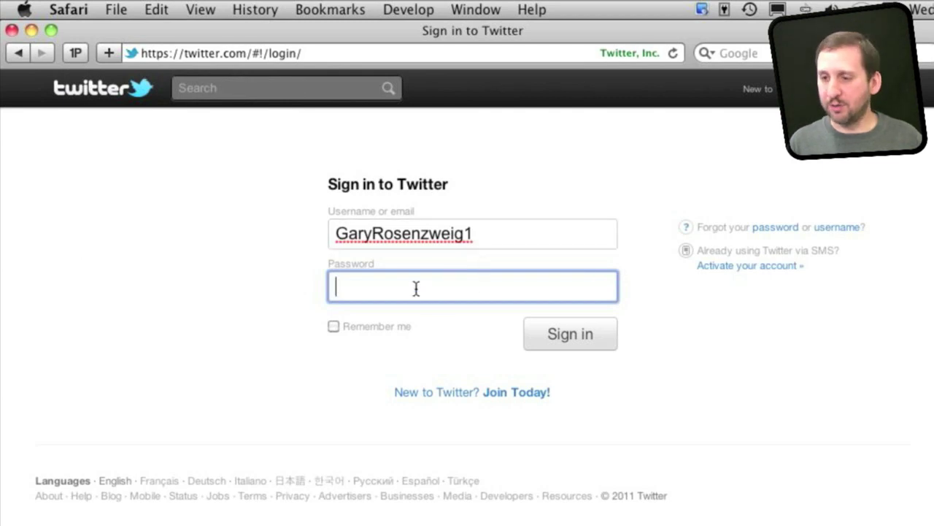
key("super+v")
left_click(569, 339)
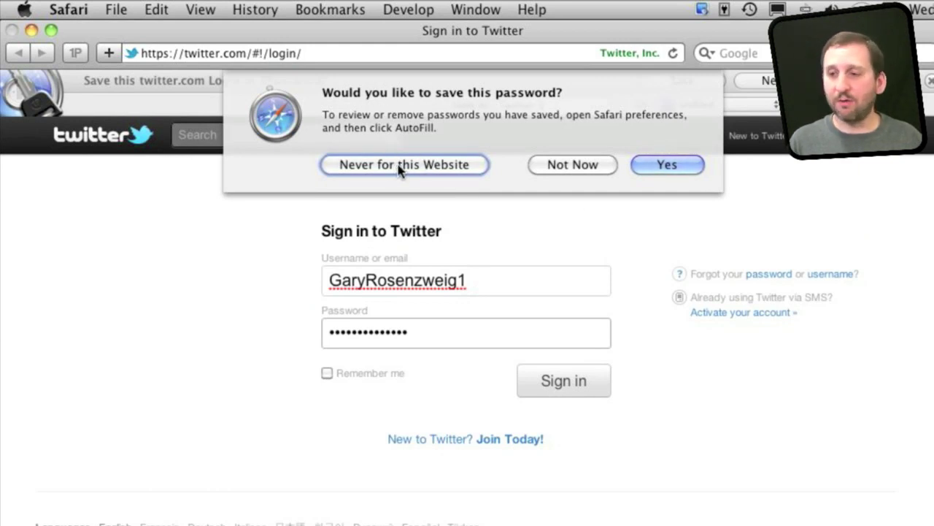
left_click(400, 165)
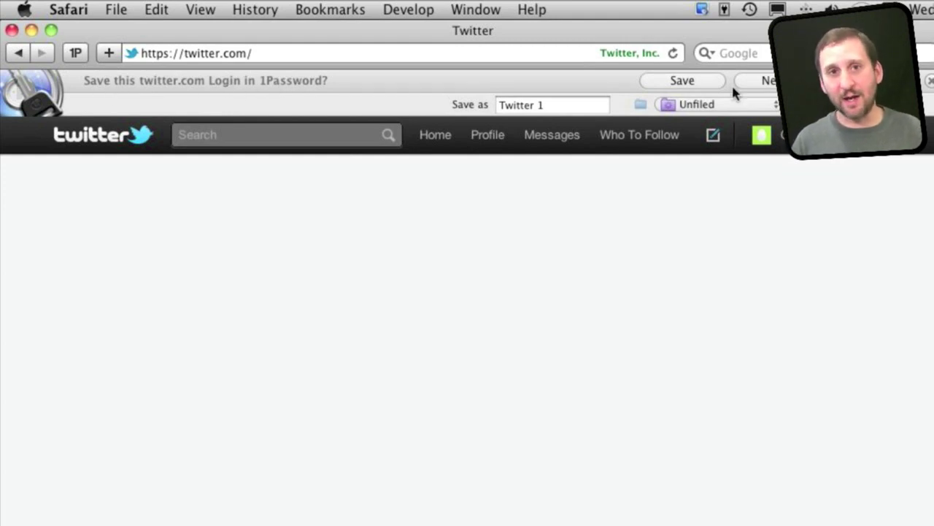
Step: Save the twitter.com login in 1Password as "Twitter" and sign back in by filling and submitting that saved login
left_click(553, 106)
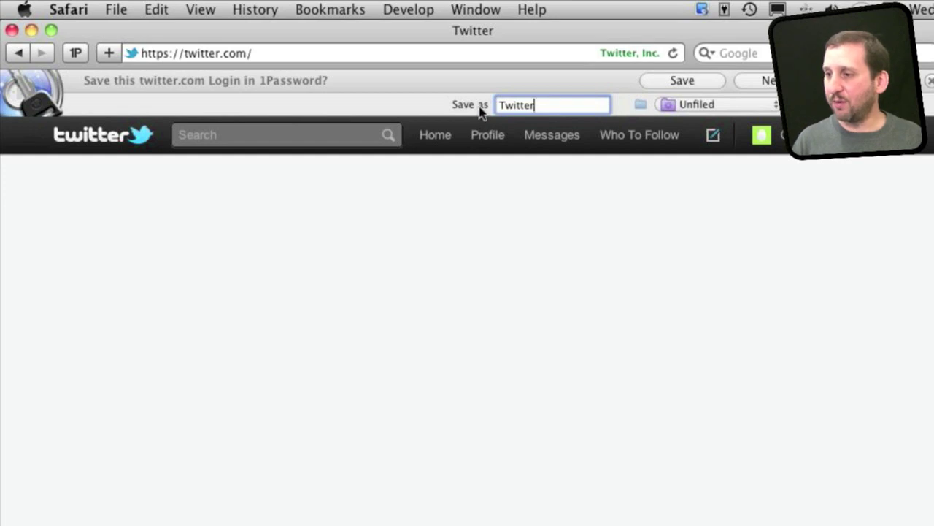
key("Return")
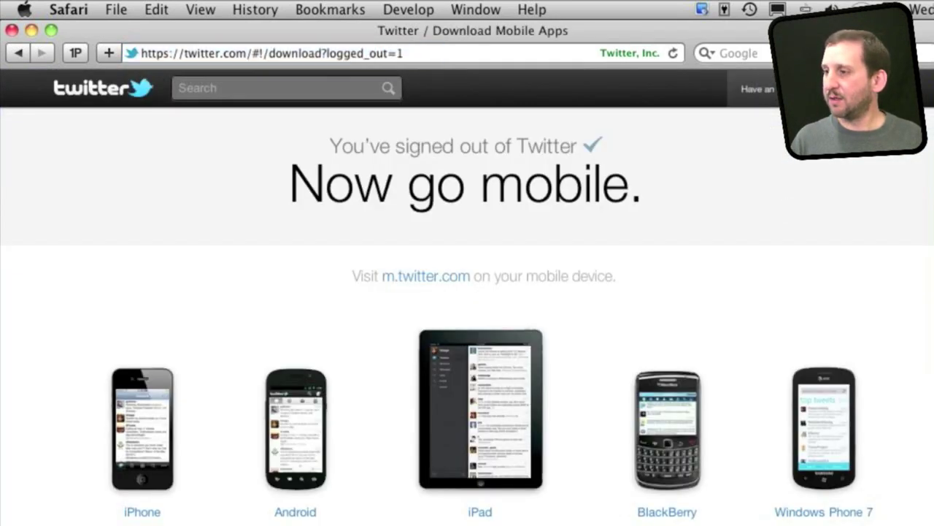
left_click(76, 54)
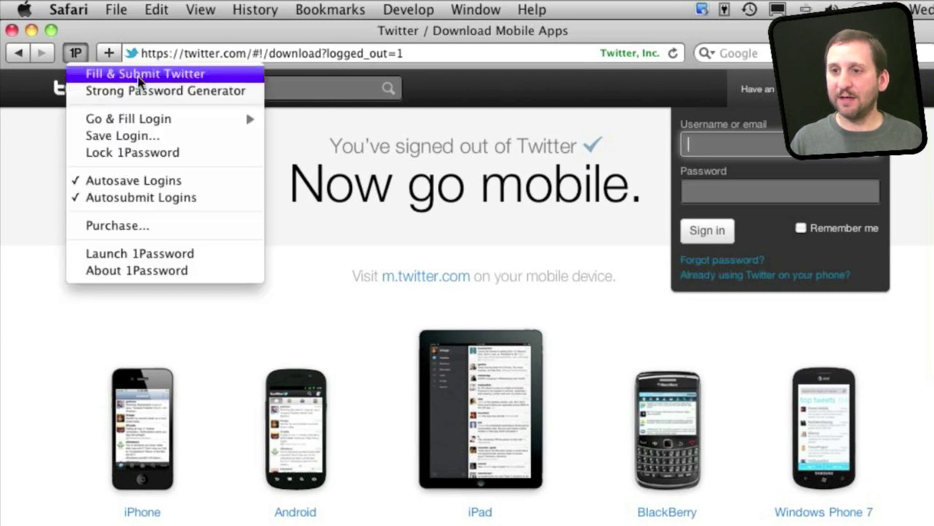
left_click(139, 75)
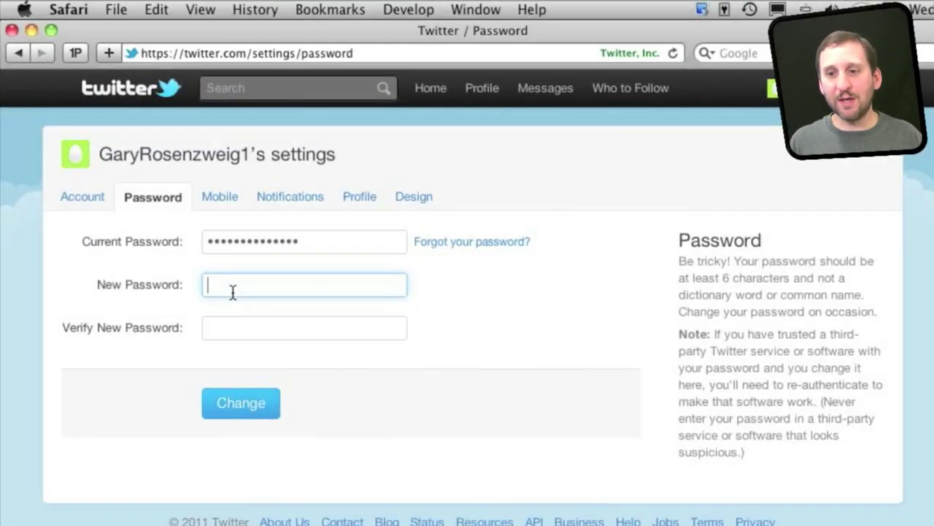
Step: Open the Strong Password Generator on Twitter's password settings page and regenerate the random password several times
left_click(76, 54)
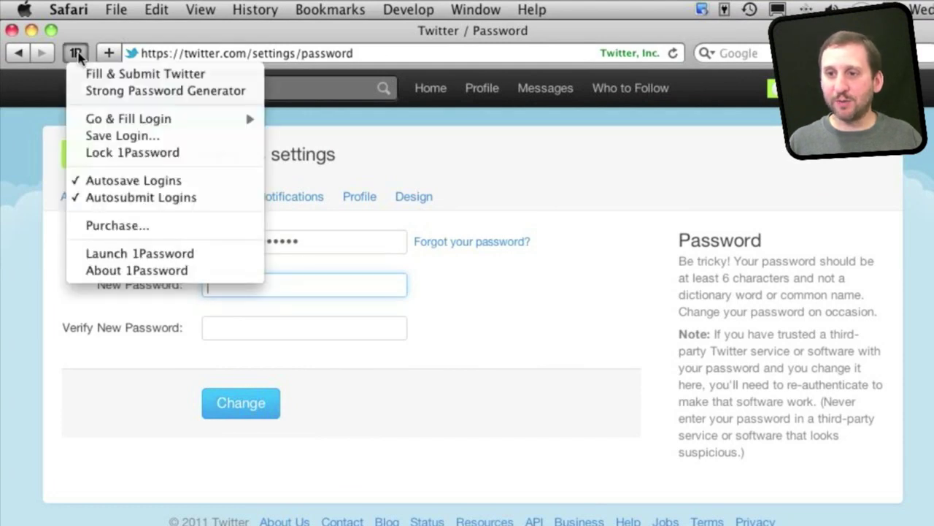
left_click(98, 90)
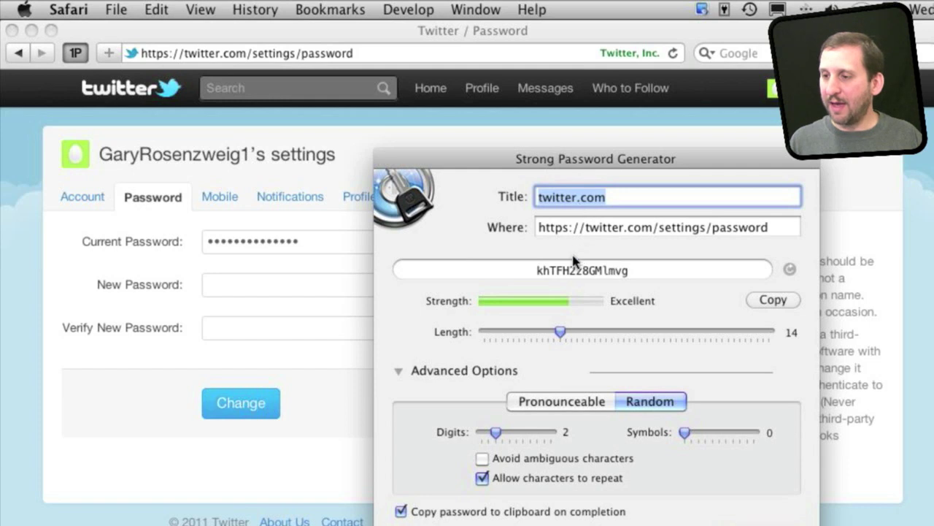
left_click(590, 272)
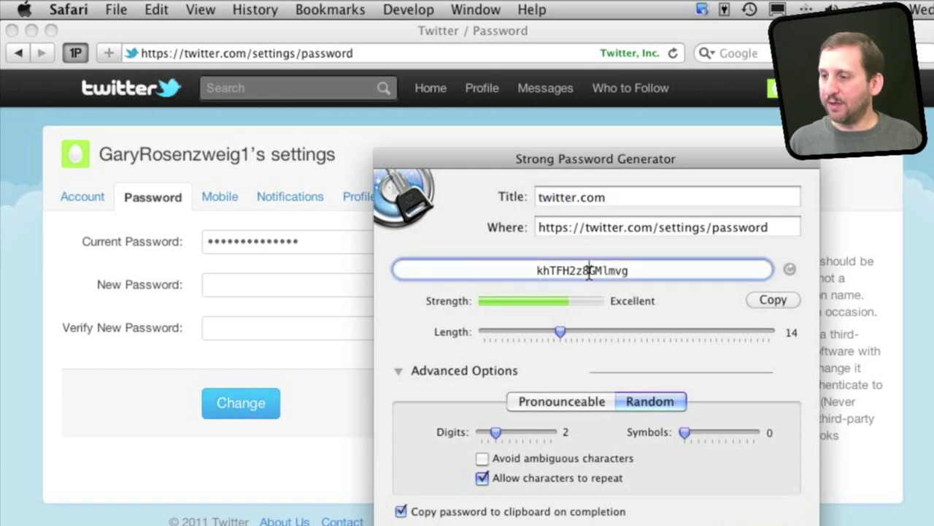
left_click(789, 269)
left_click(789, 269)
left_click(789, 270)
left_click(789, 270)
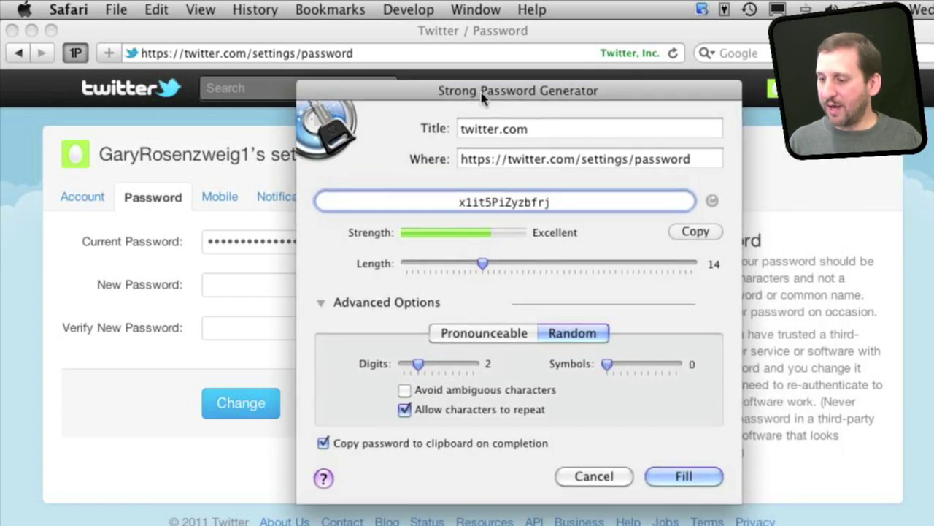
Step: Try the generator's Pronounceable password type with hyphen separators and return to the Random type
left_click_drag(562, 159, 484, 90)
left_click(473, 333)
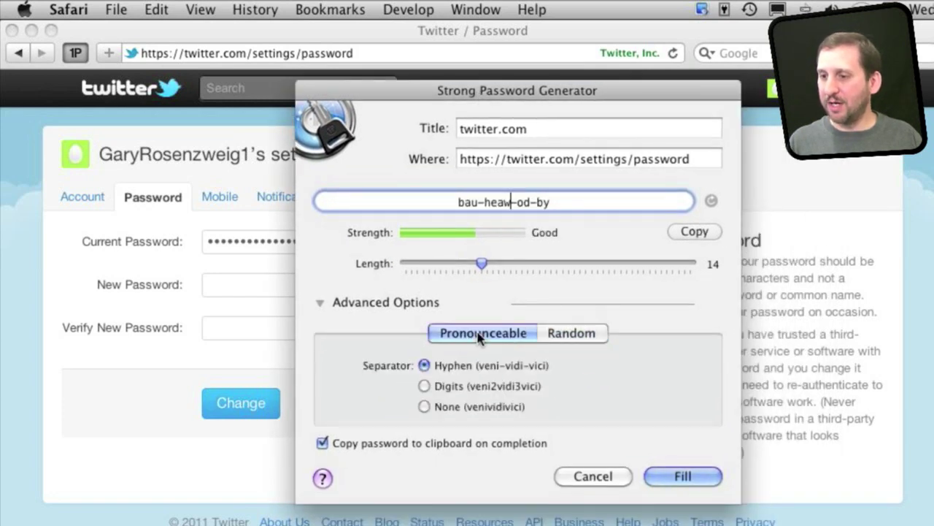
left_click(568, 336)
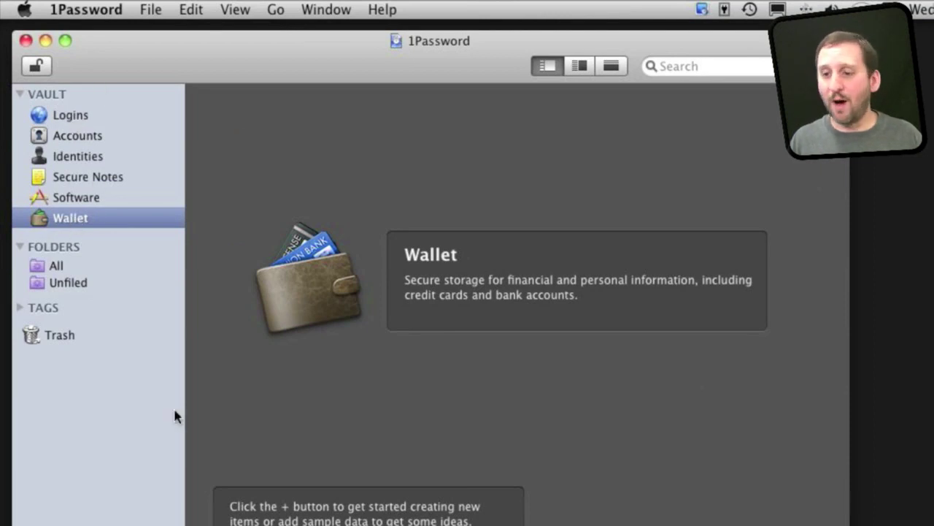
Step: Add a new Credit Card item to the Wallet in 1Password
key("super+n")
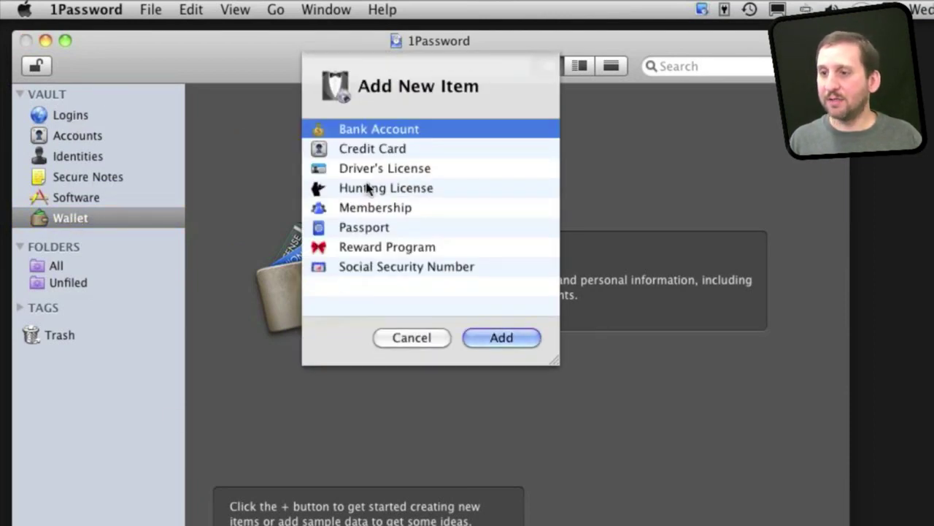
left_click(392, 149)
left_click(480, 338)
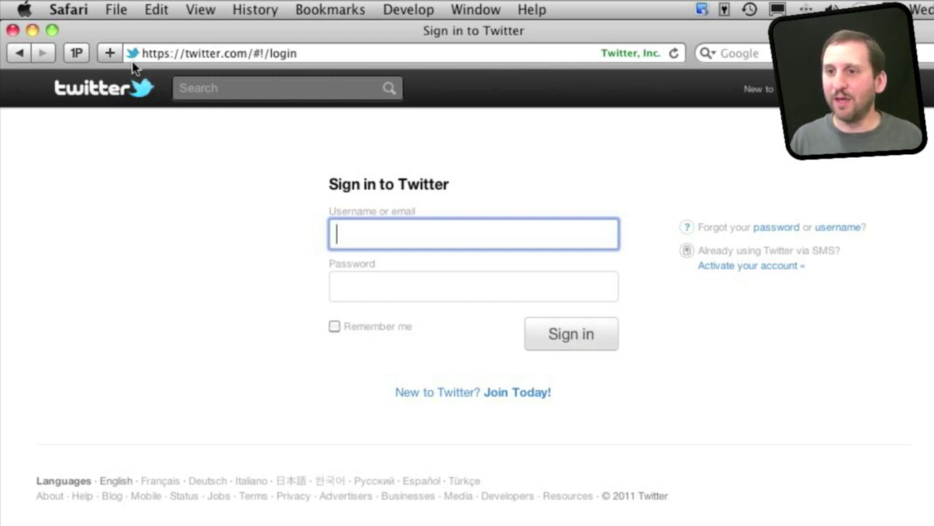
left_click(79, 53)
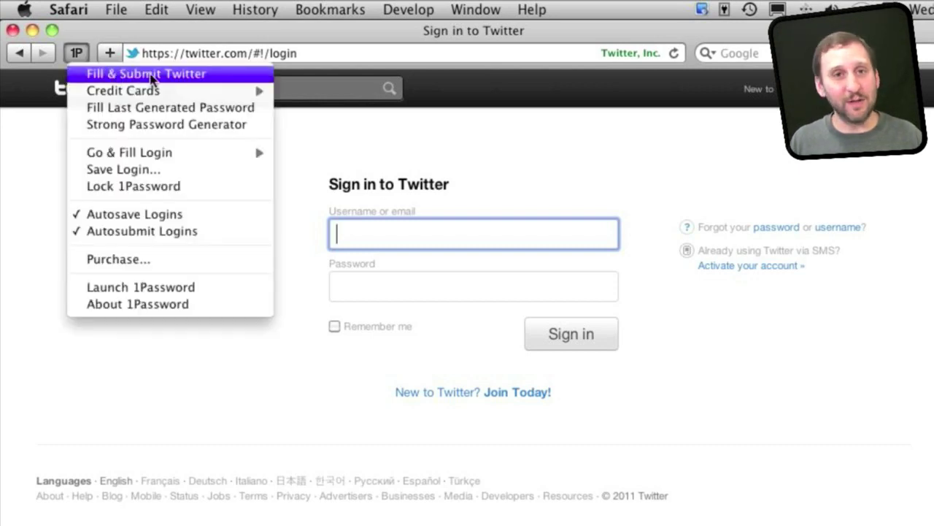
left_click(231, 54)
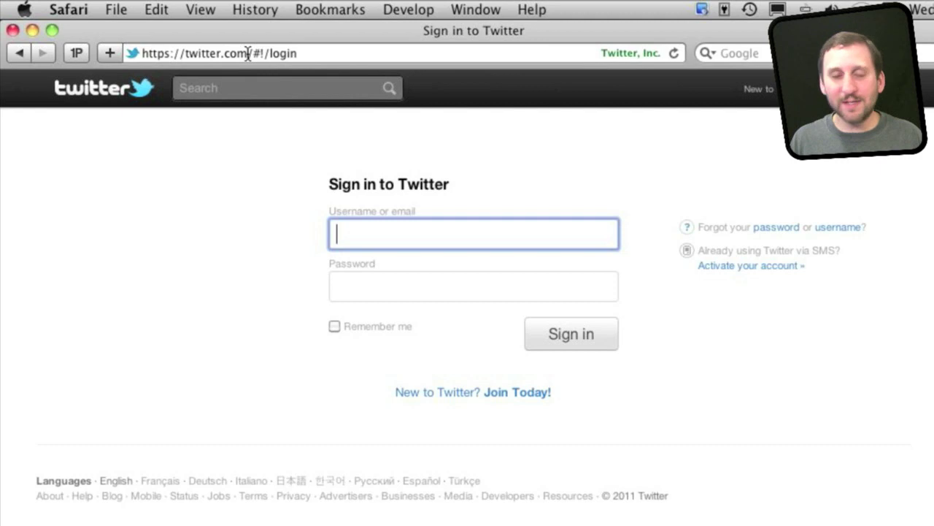
left_click_drag(247, 54, 458, 62)
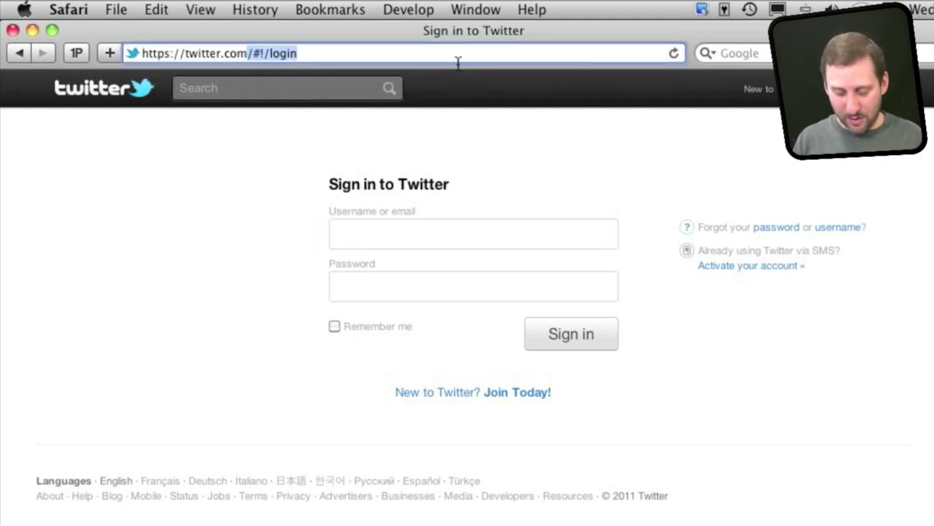
type(".")
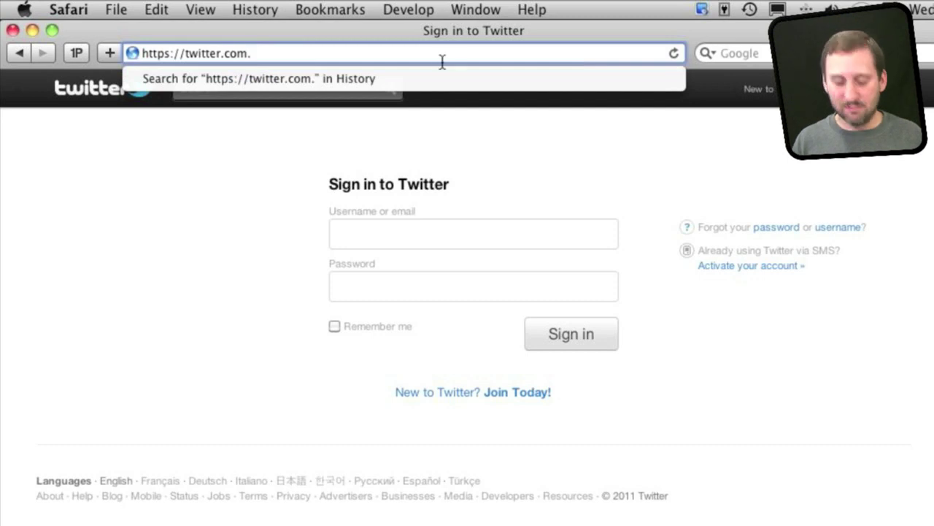
type("badha")
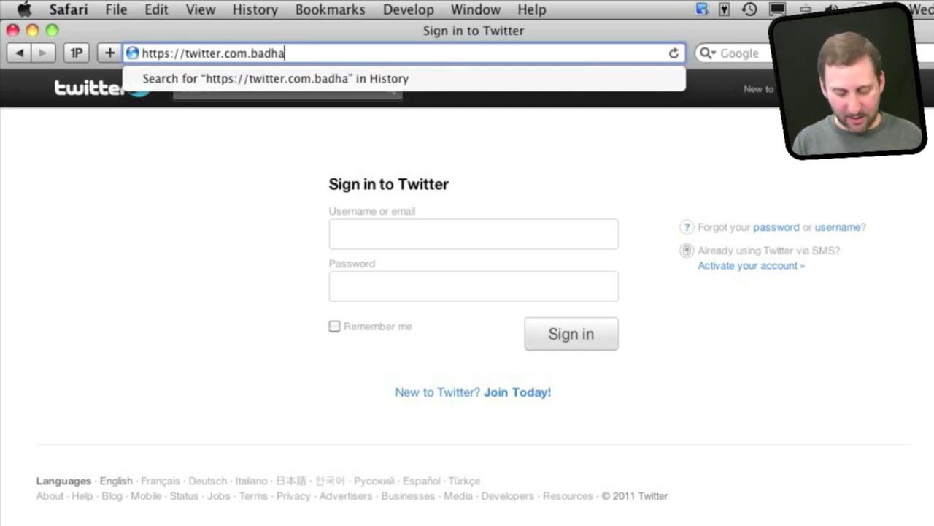
type("ckersite.com")
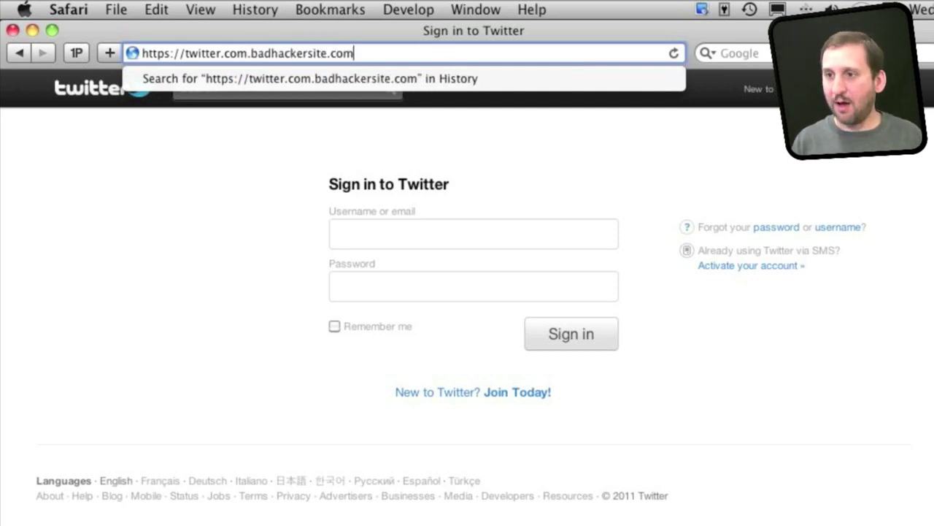
type(".")
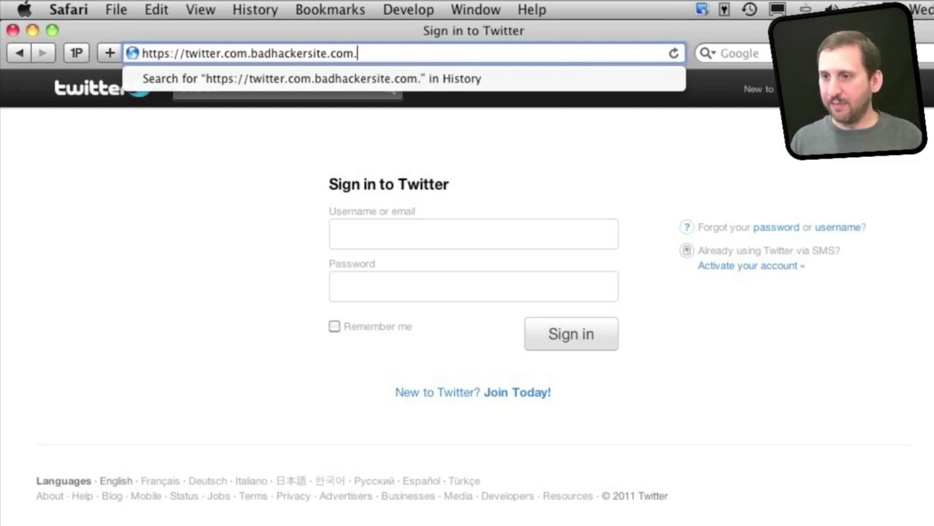
key("BackSpace")
type("/")
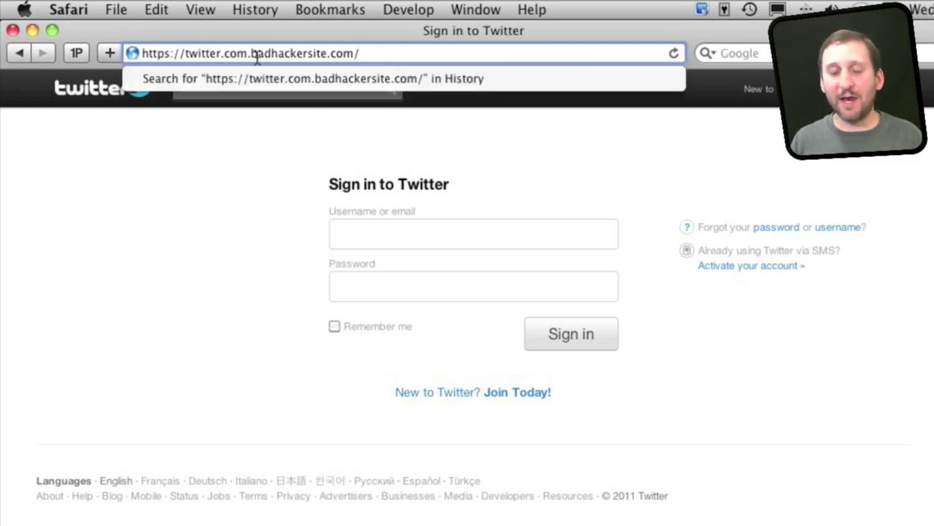
Step: Highlight the badhackersite.com part and the twitter.com part of the address in turn to compare them
left_click_drag(184, 56, 347, 56)
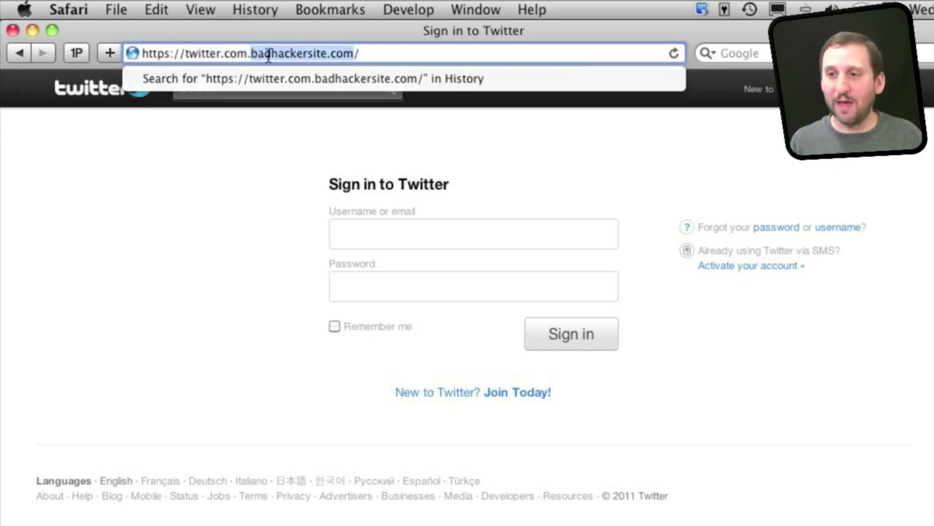
double_click(217, 56)
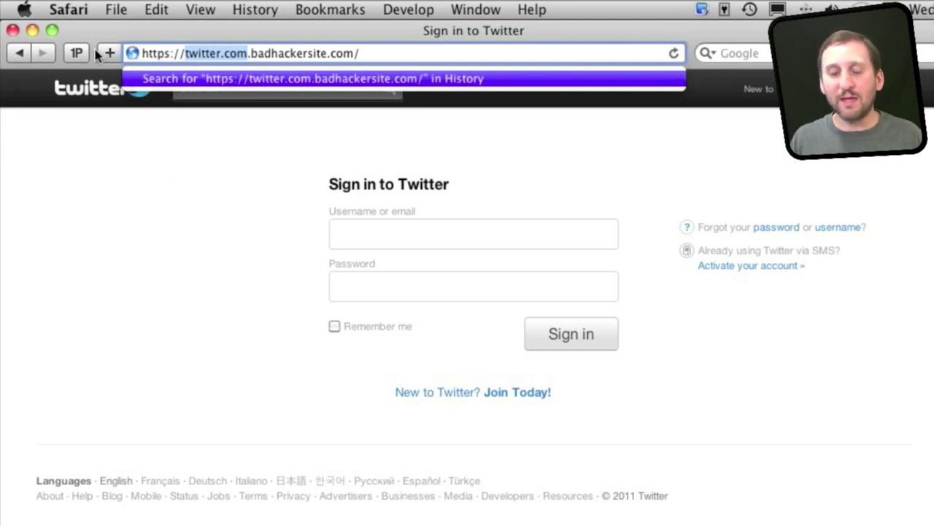
left_click(188, 55)
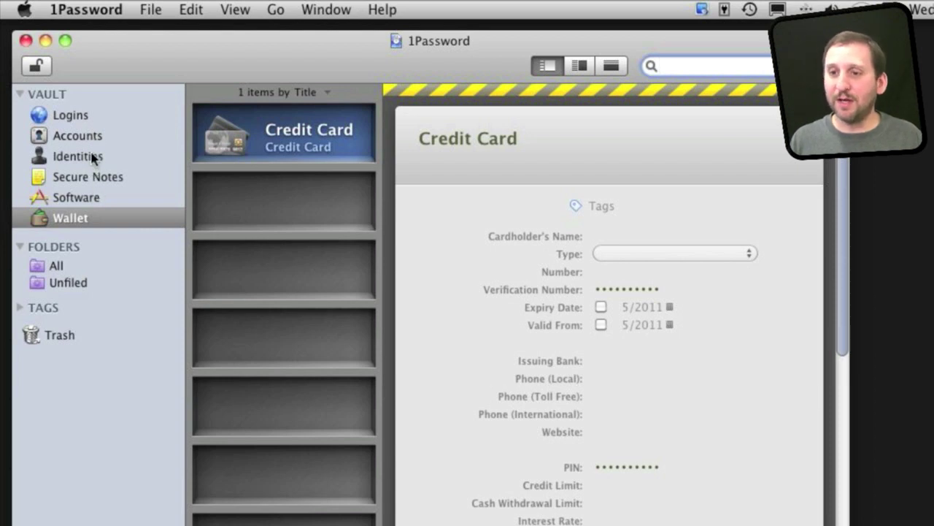
Step: Switch to 1Password and view the Identities and Secure Notes categories of the vault
left_click(92, 156)
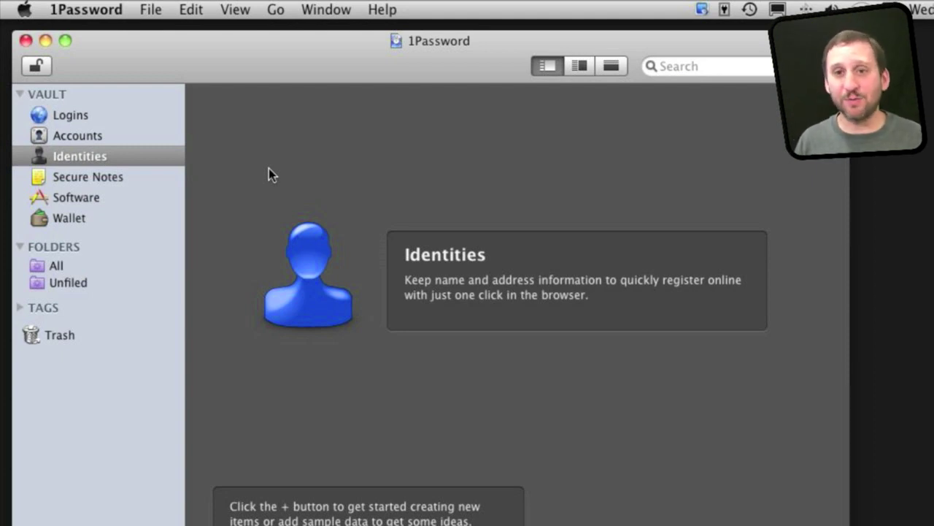
left_click(80, 179)
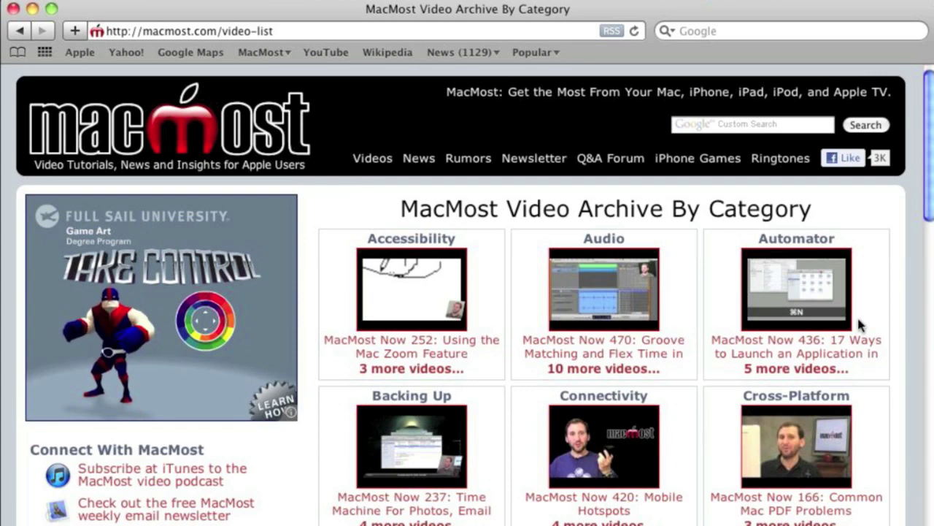
scroll(931, 197, "down", 10)
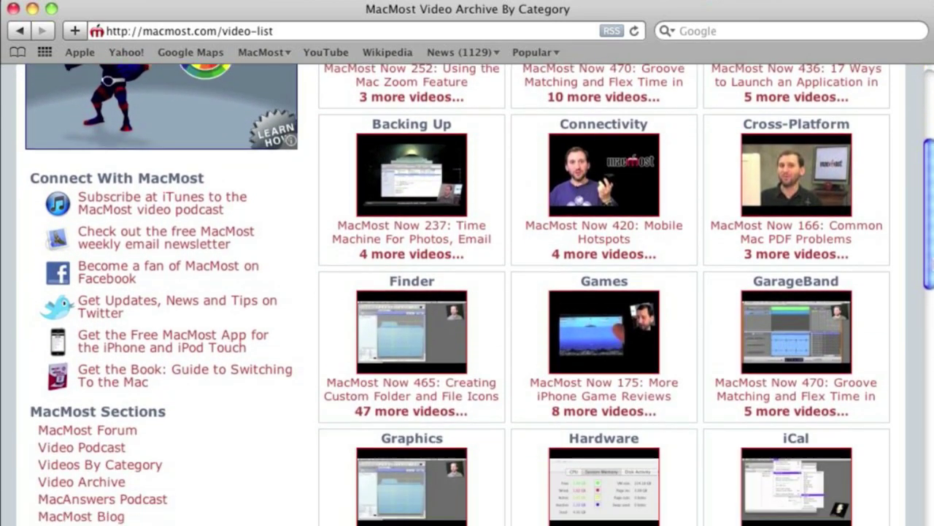
scroll(931, 219, "down", 6)
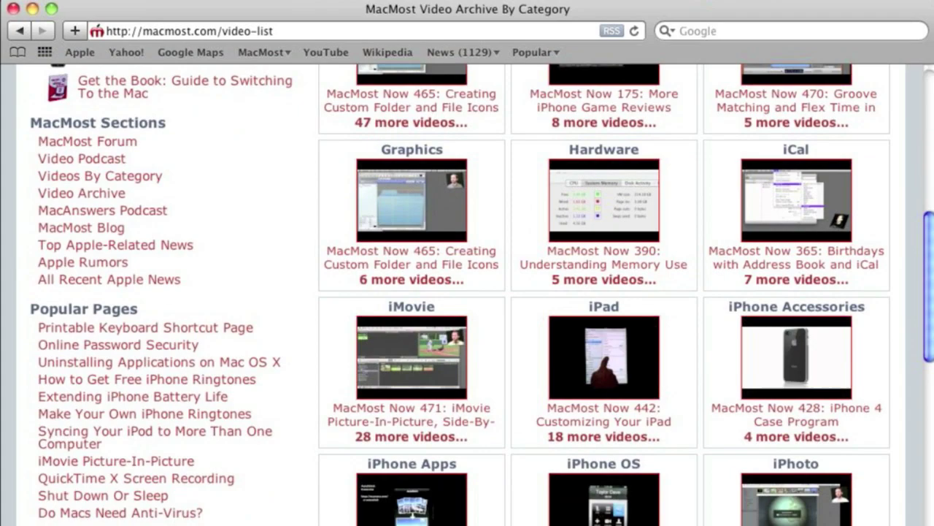